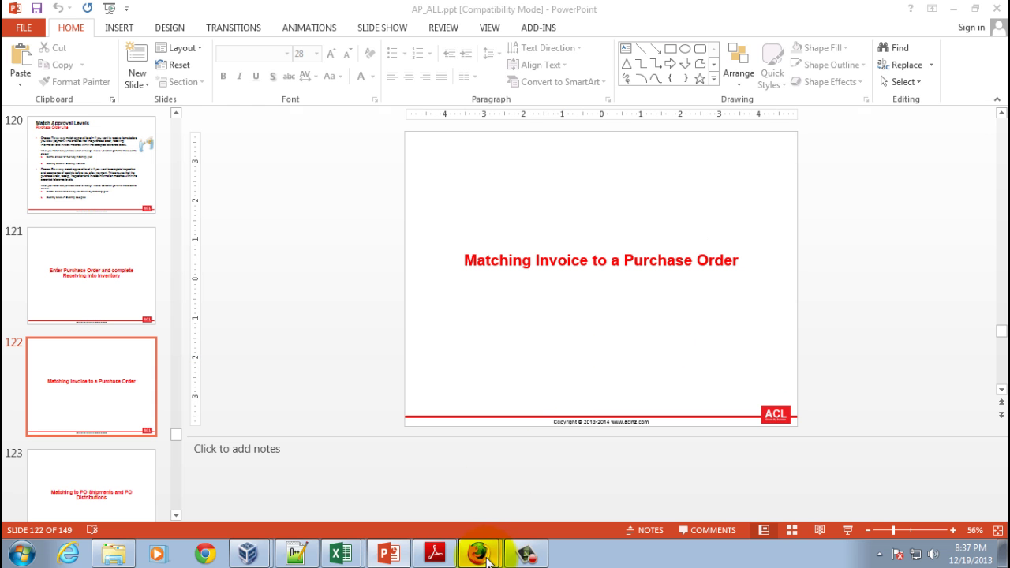
Step: Switch to Oracle Applications and close the receipt transaction, receipt header and Find Receiving Transactions windows
mouse_move(486, 560)
click(467, 517)
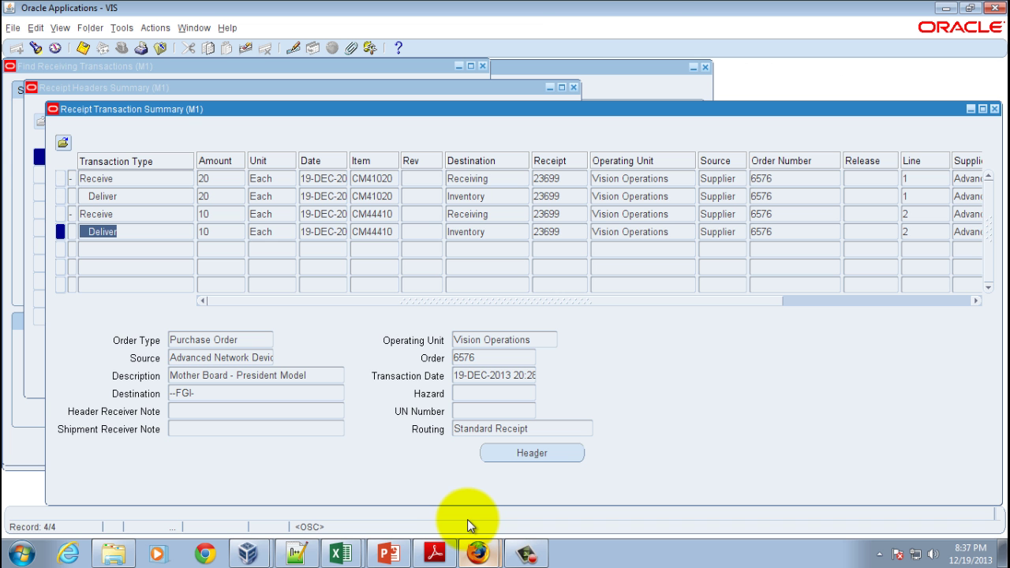
click(995, 109)
click(573, 87)
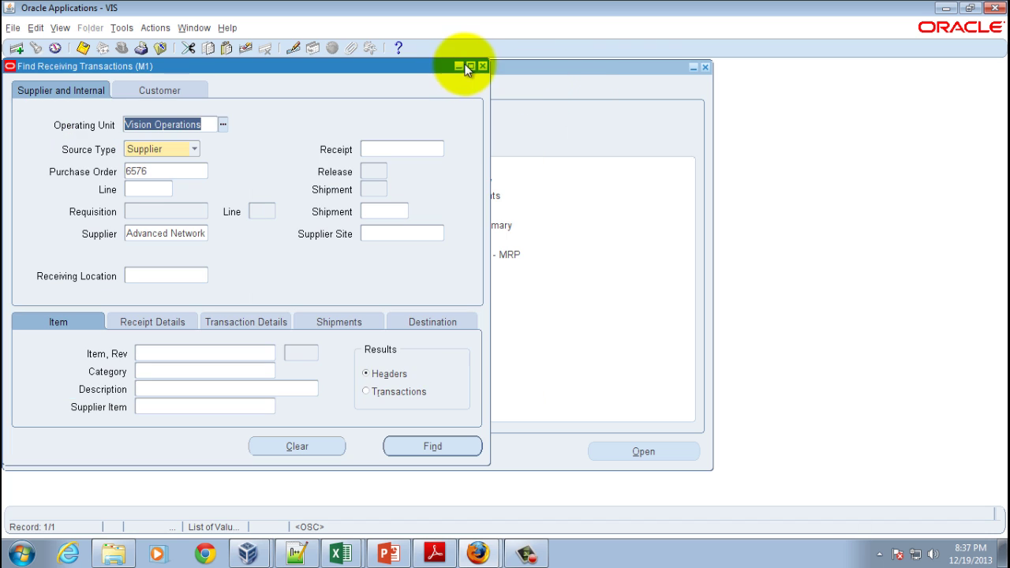
click(481, 67)
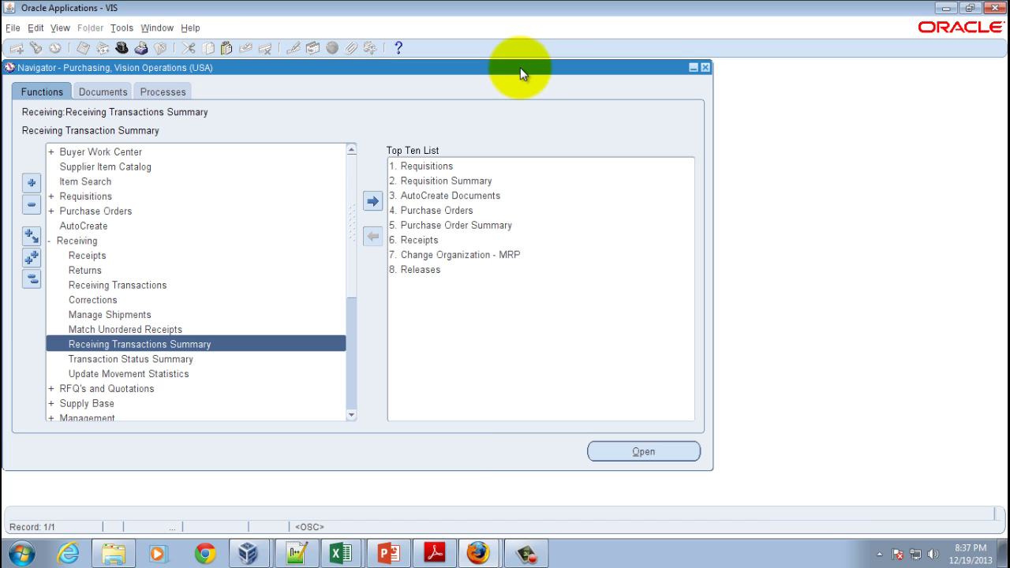
Step: Switch the responsibility to Payables, Vision Operations (USA)
click(122, 49)
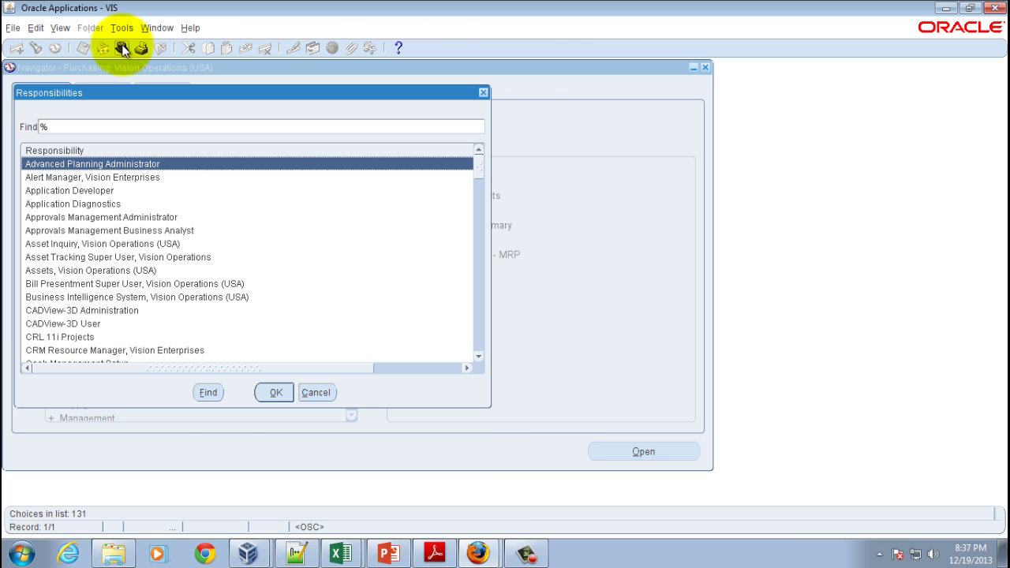
text(p)
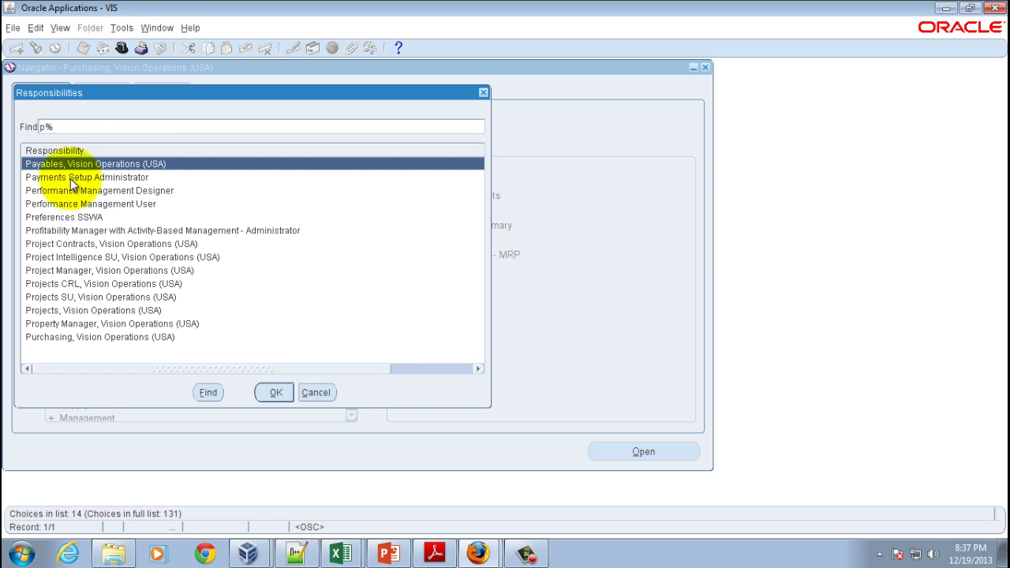
click(275, 392)
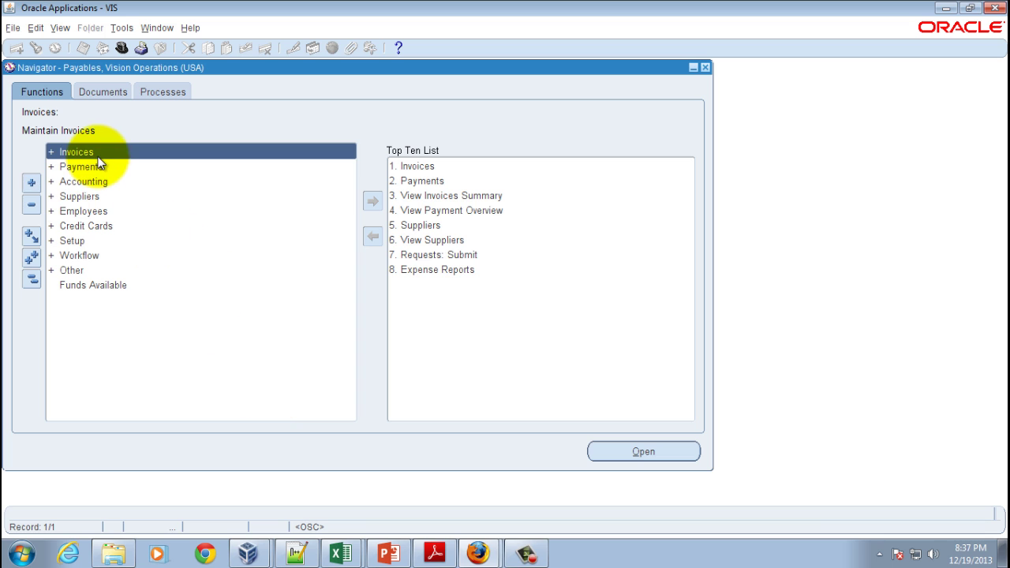
Step: Open the Invoices entry form from the Payables navigator and widen the Invoice Workbench window to show more columns
click(628, 451)
click(628, 451)
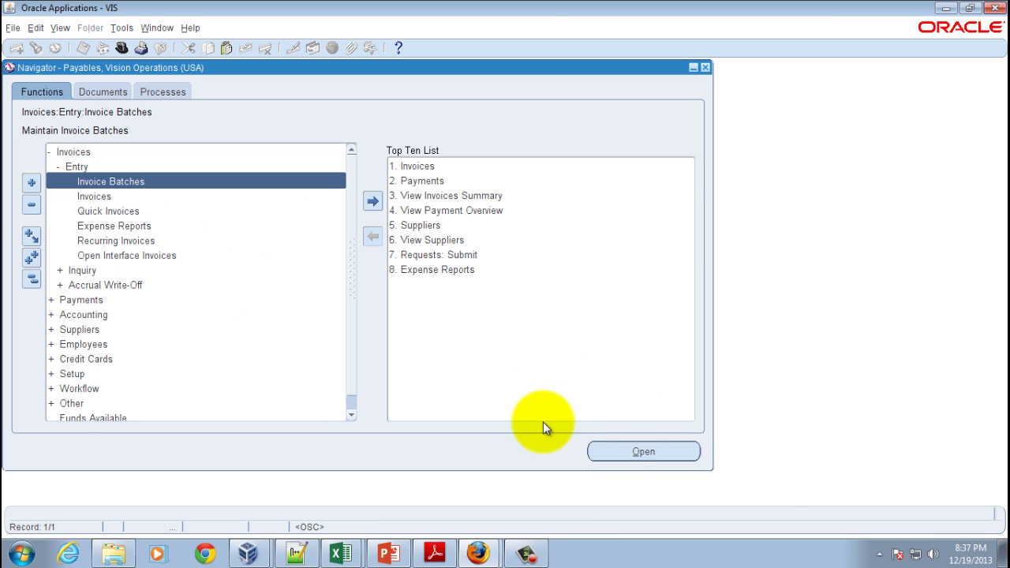
click(91, 196)
click(609, 462)
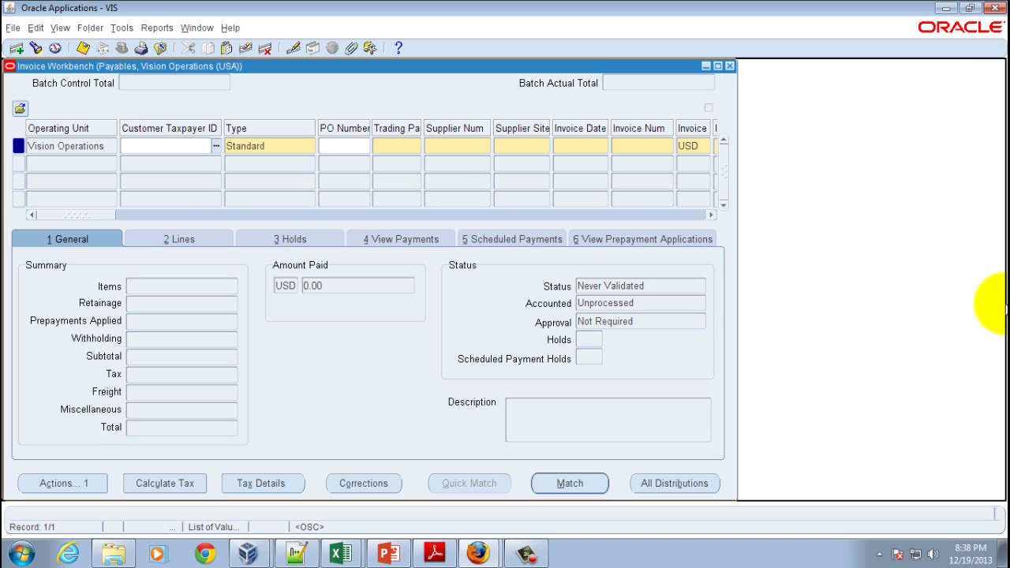
drag(1001, 304, 1003, 305)
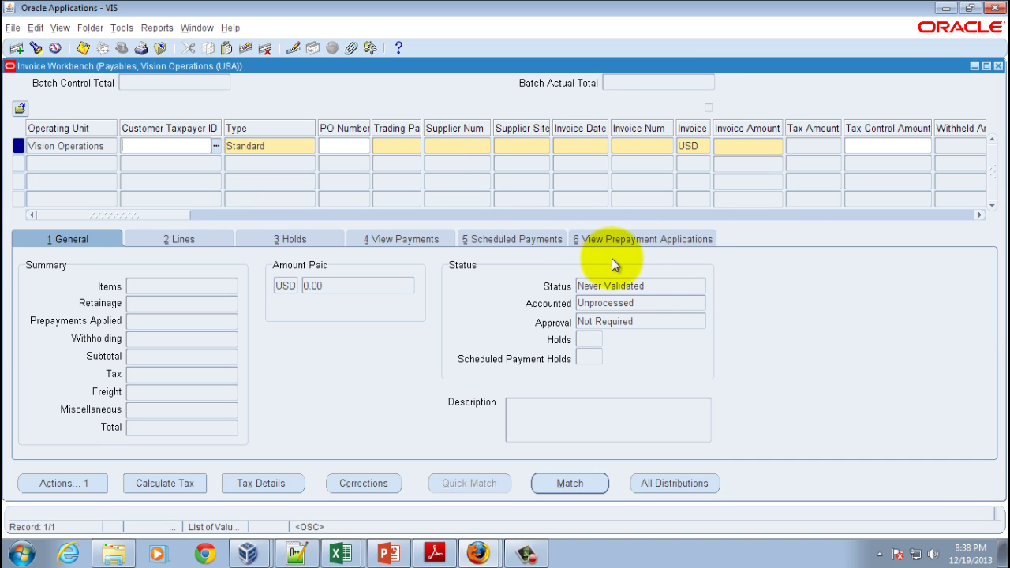
Step: Copy the purchase order number from the Notepad++ notes into the PO Number of the new Standard invoice
click(288, 147)
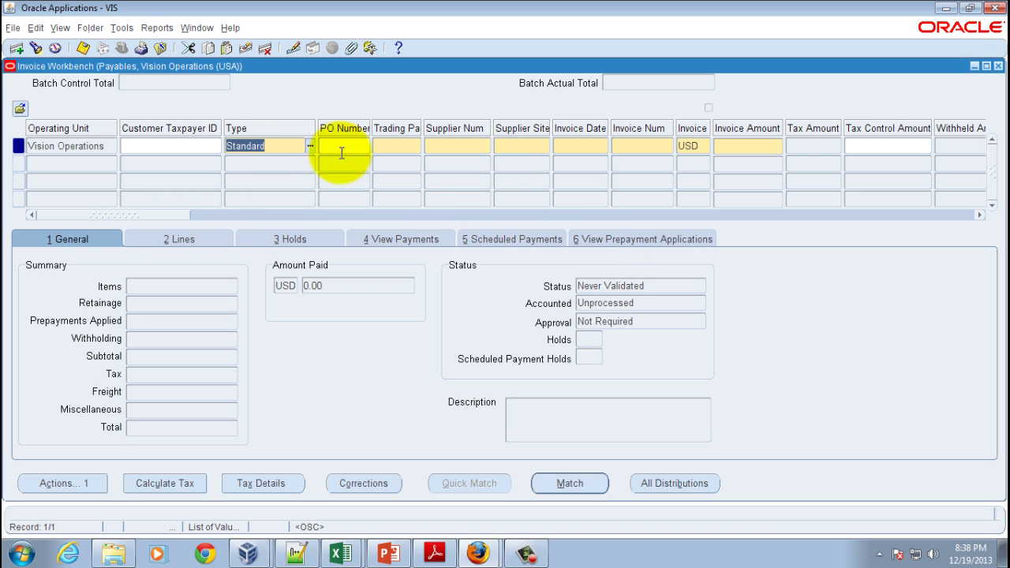
click(345, 147)
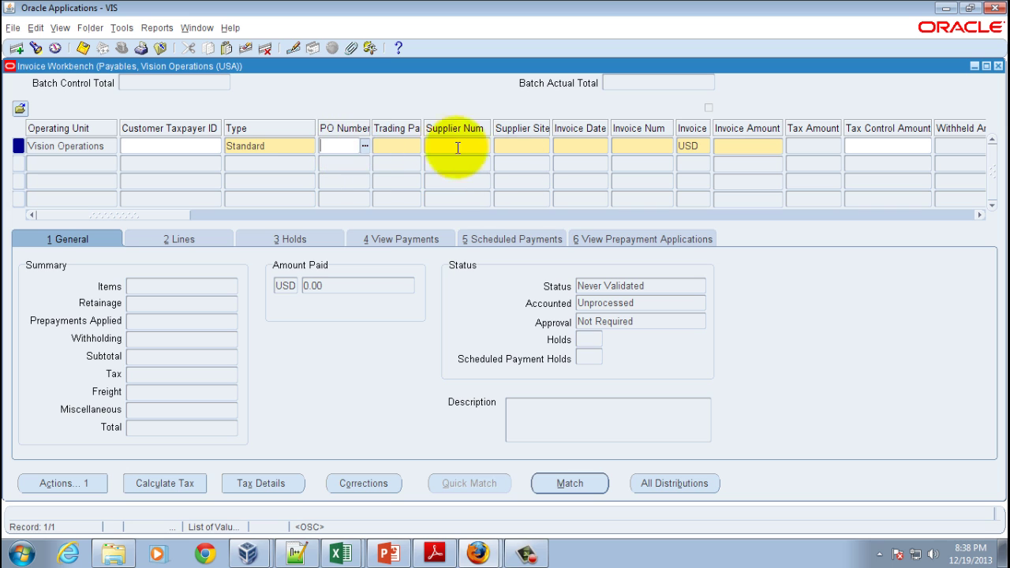
click(295, 552)
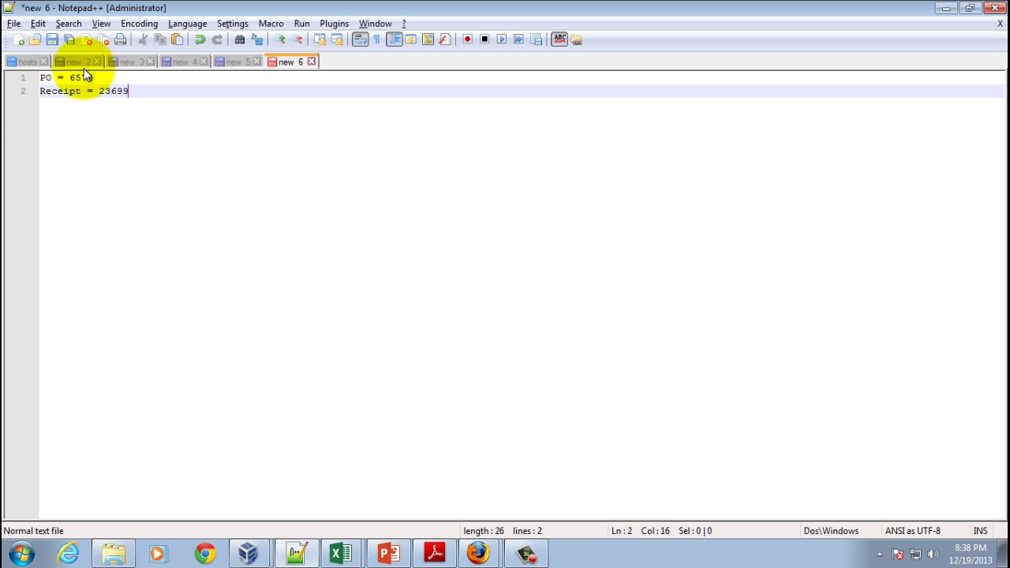
drag(94, 77, 71, 82)
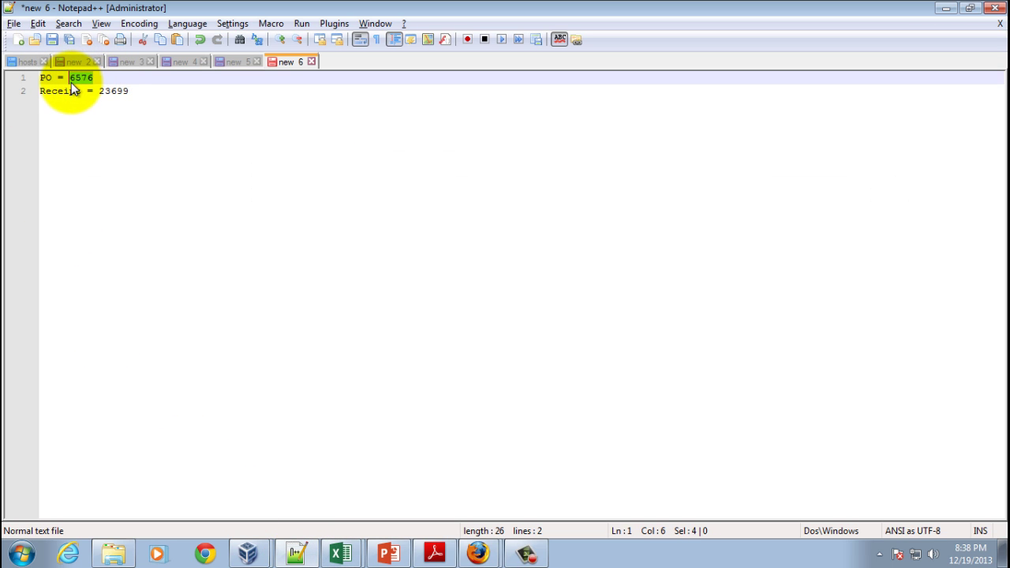
key(ctrl+c)
key(alt+Tab)
key(ctrl+v)
key(Tab)
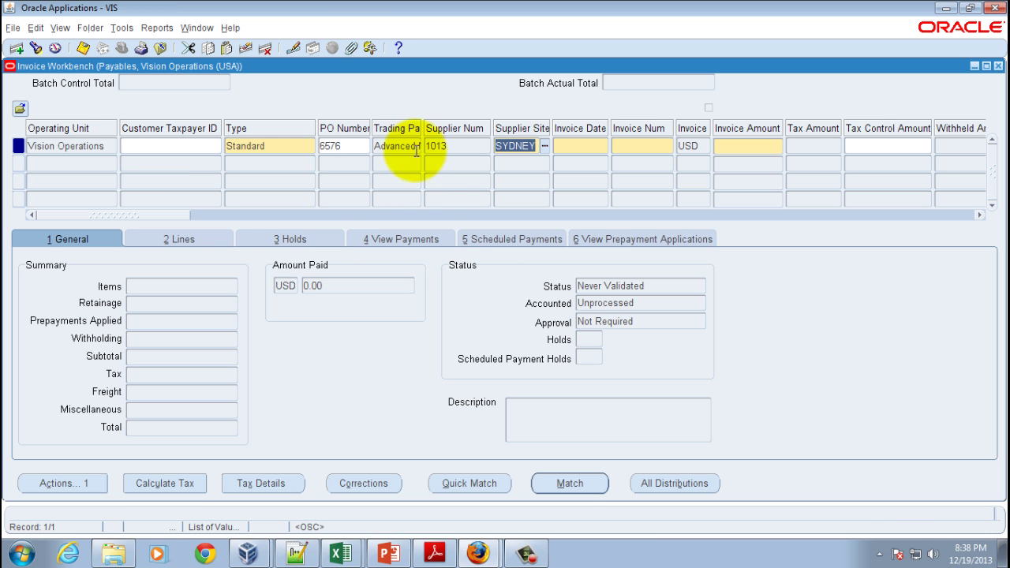
Step: Set the invoice date to 19-DEC-2013 and the invoice number to 1003
click(574, 149)
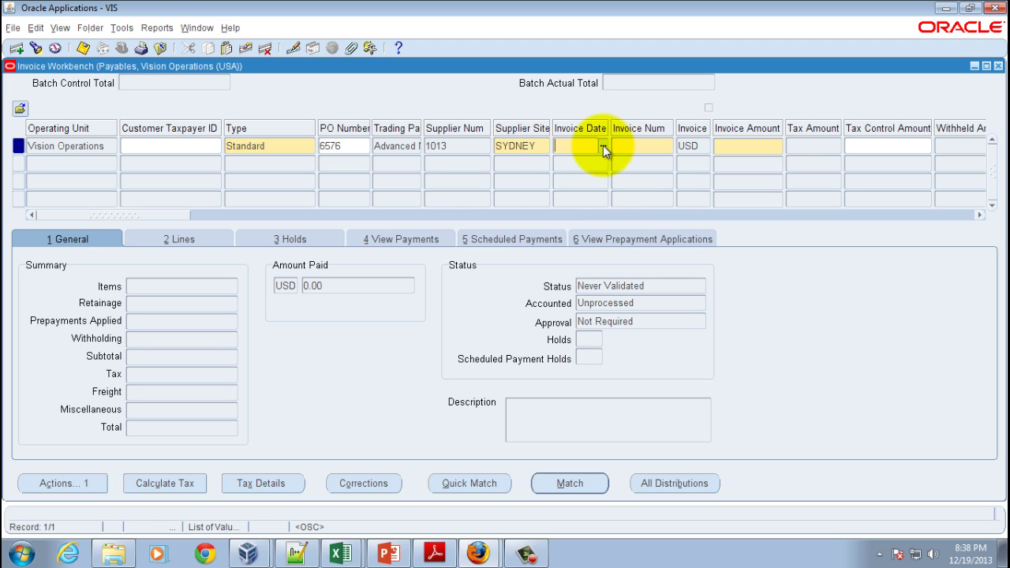
click(602, 145)
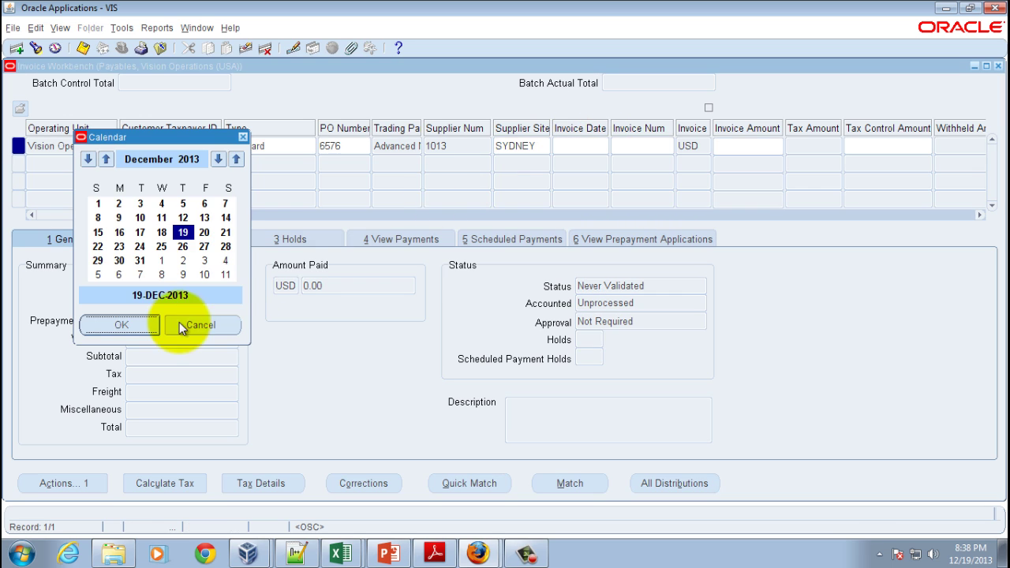
click(136, 326)
click(647, 147)
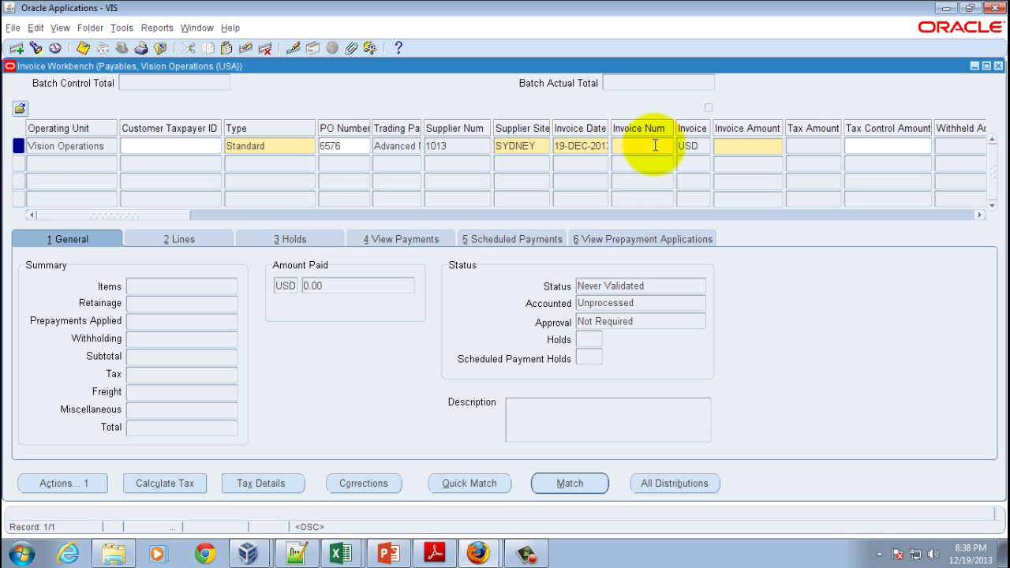
text(1003)
key(Tab)
key(Tab)
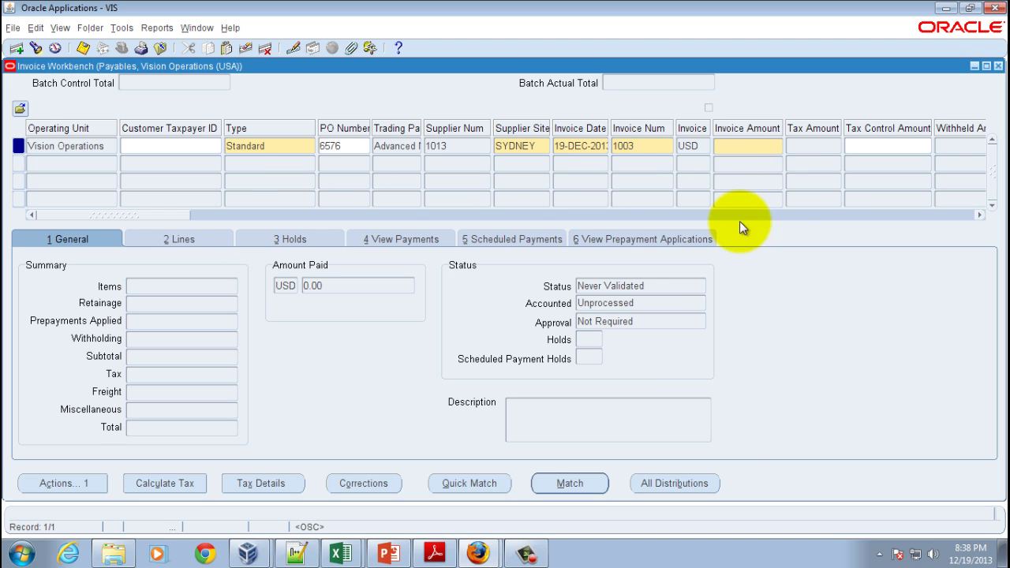
Step: Copy the purchase order's total from the Orders list in Firefox and enter 3,517.93 as the invoice amount in Oracle Applications
click(482, 554)
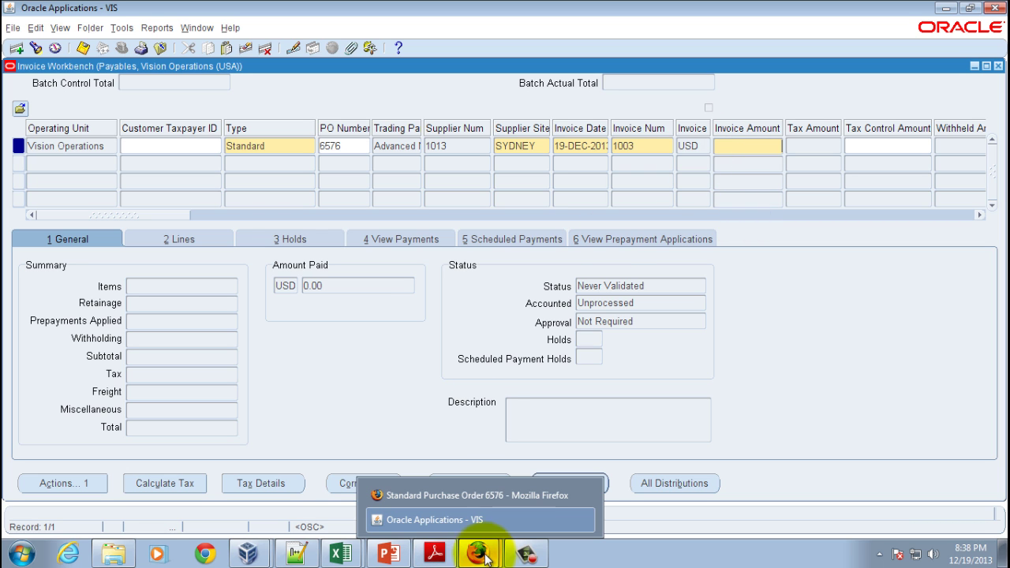
click(476, 494)
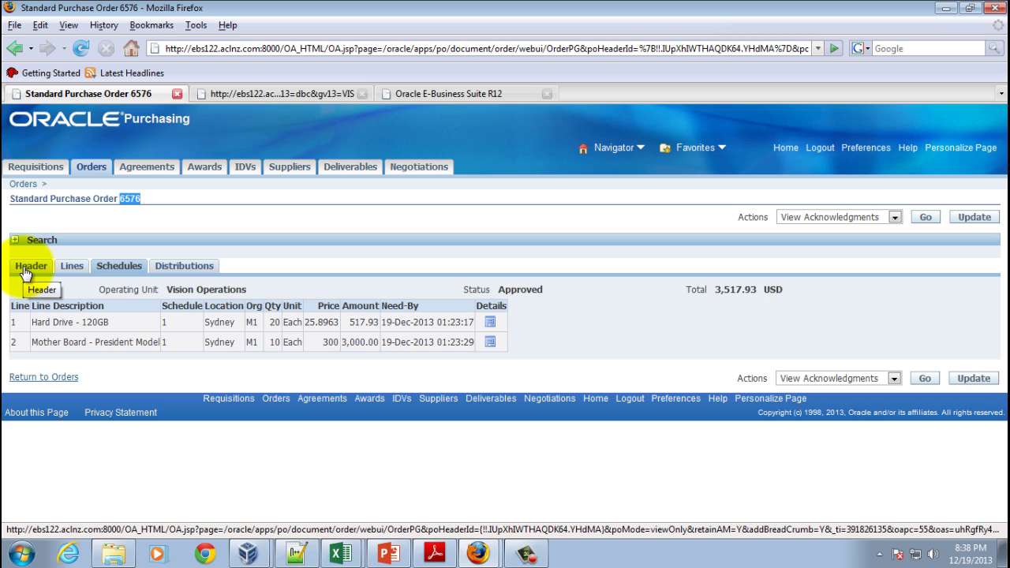
click(24, 184)
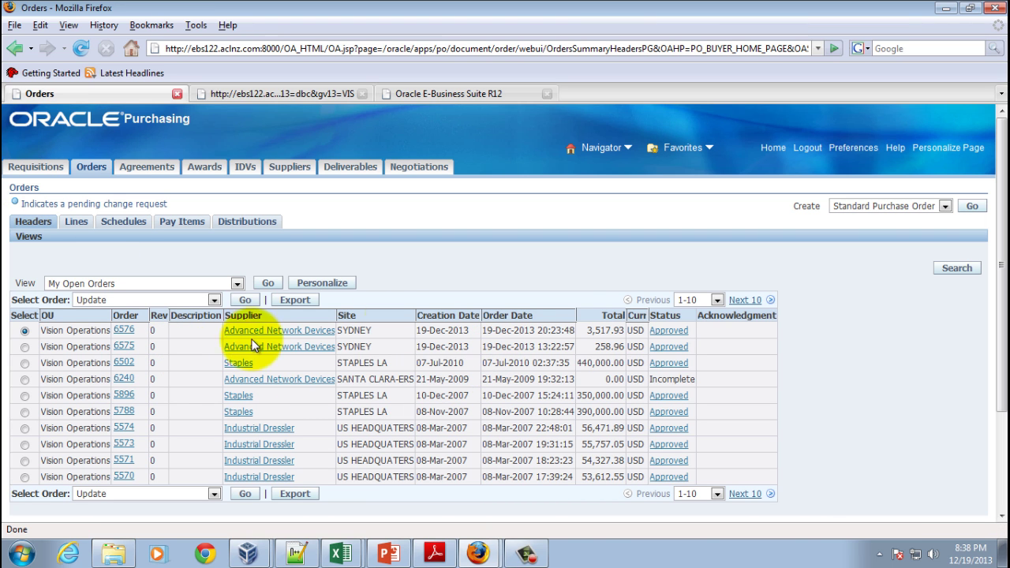
drag(587, 330, 624, 332)
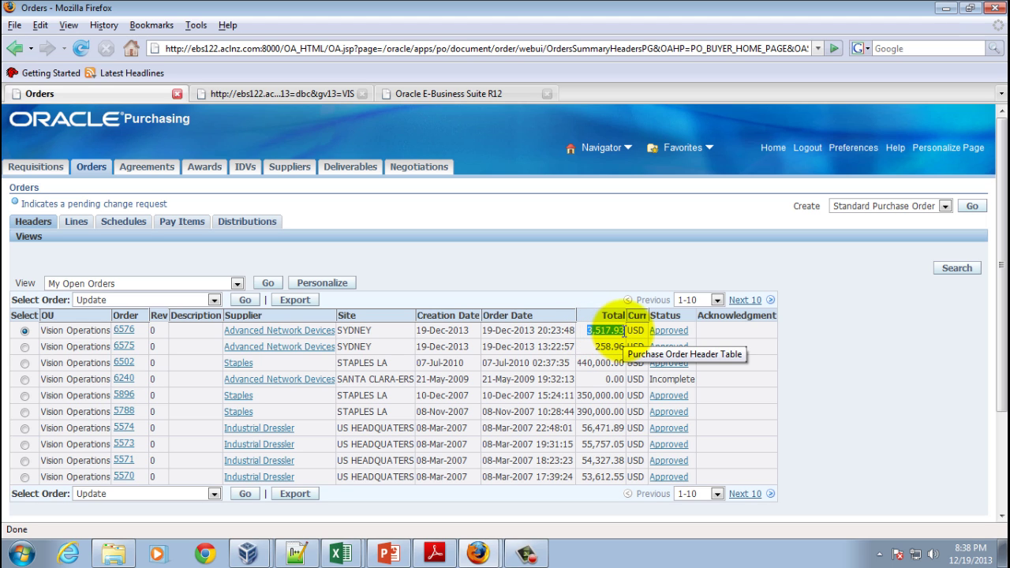
key(alt+Tab)
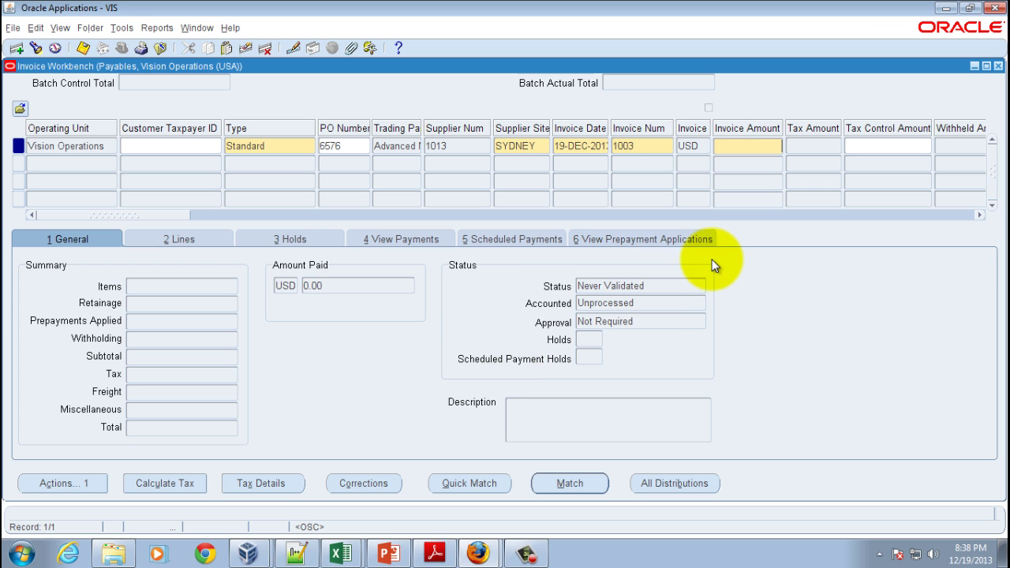
key(ctrl+v)
key(Tab)
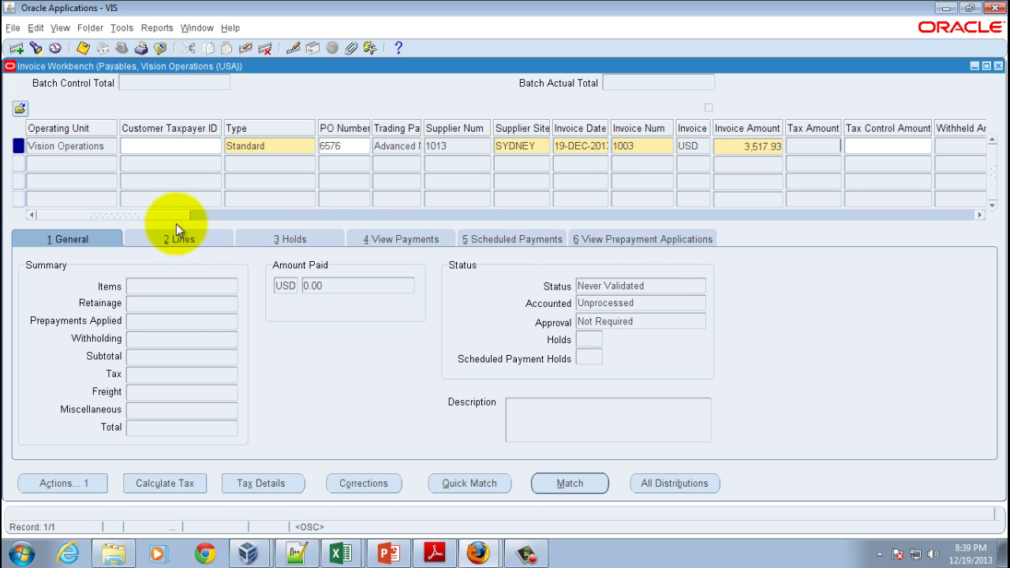
Step: Select Purchase Order as the invoice's Match Action
drag(179, 214, 420, 232)
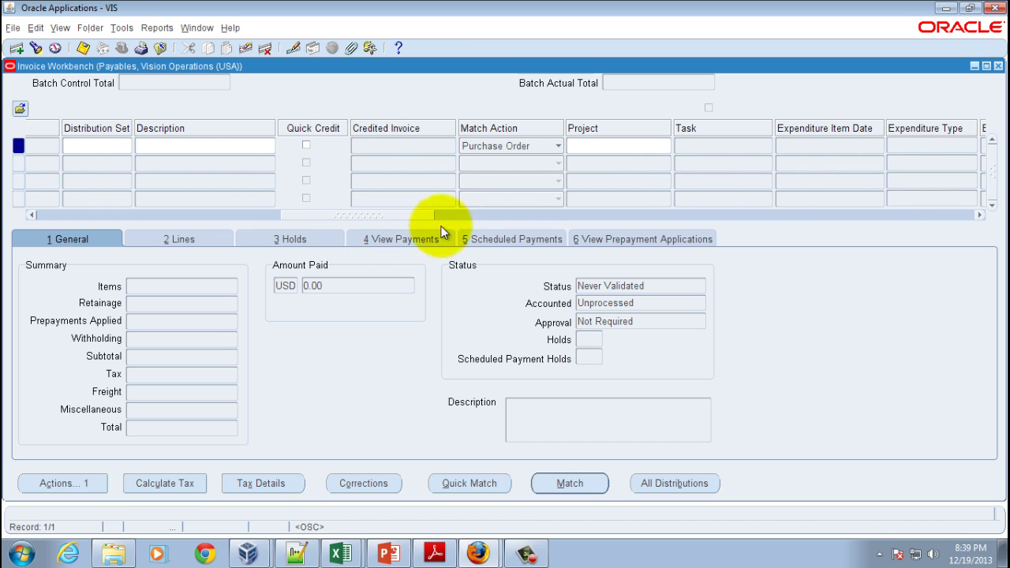
click(558, 149)
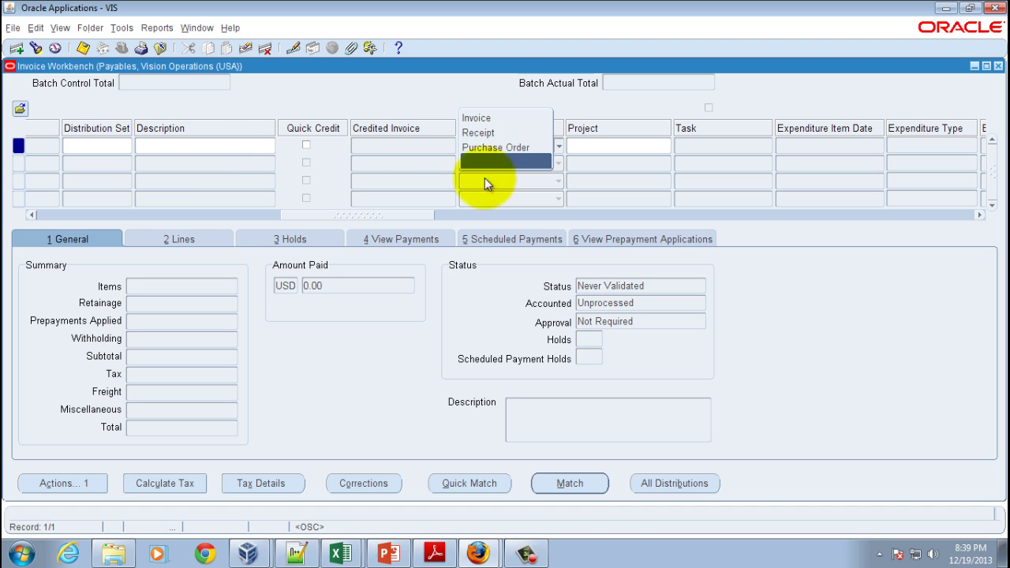
click(480, 148)
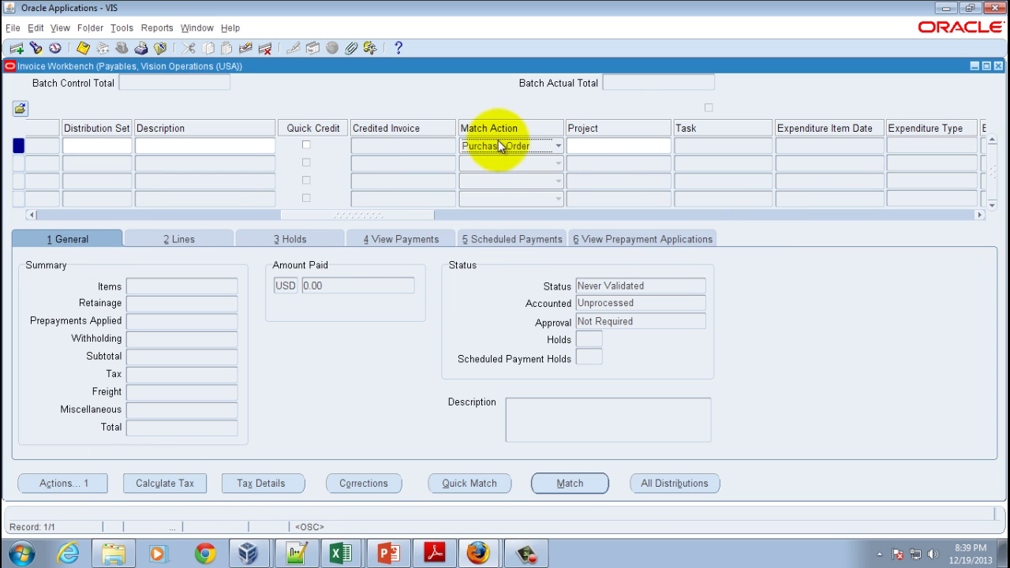
click(59, 215)
click(62, 216)
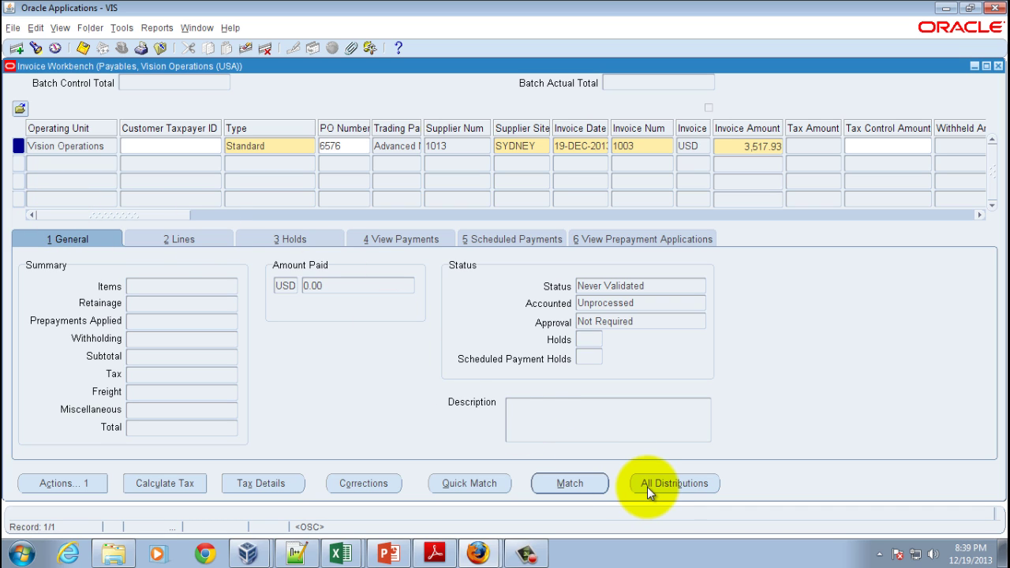
Step: Start matching the invoice and find the shipment lines of its purchase order
click(571, 488)
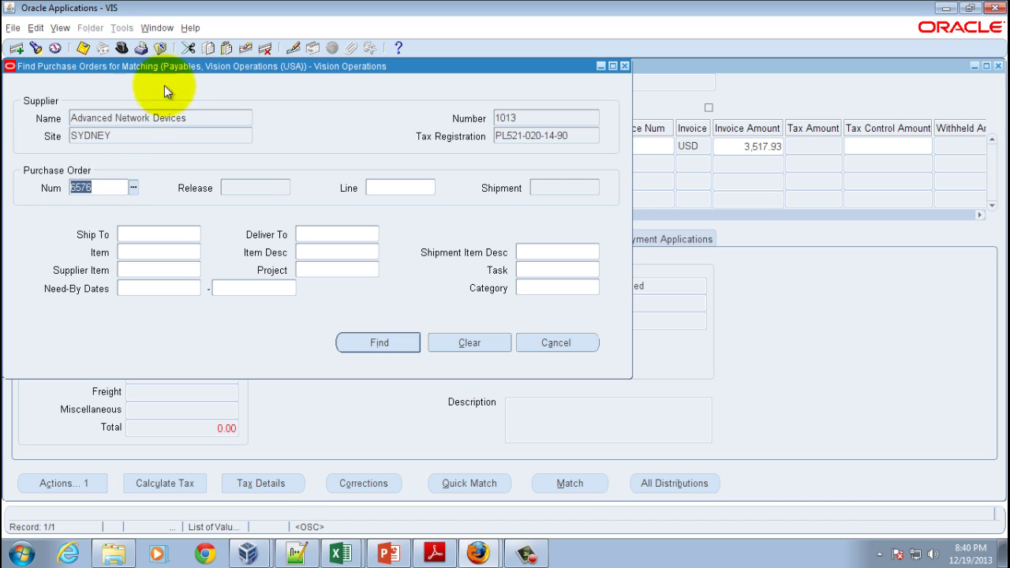
drag(186, 64, 384, 185)
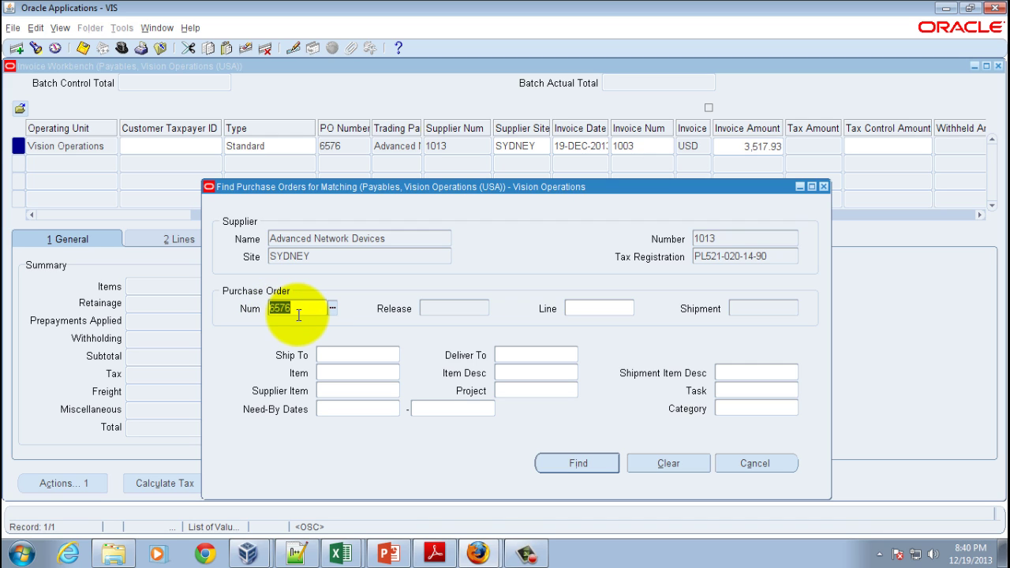
click(584, 469)
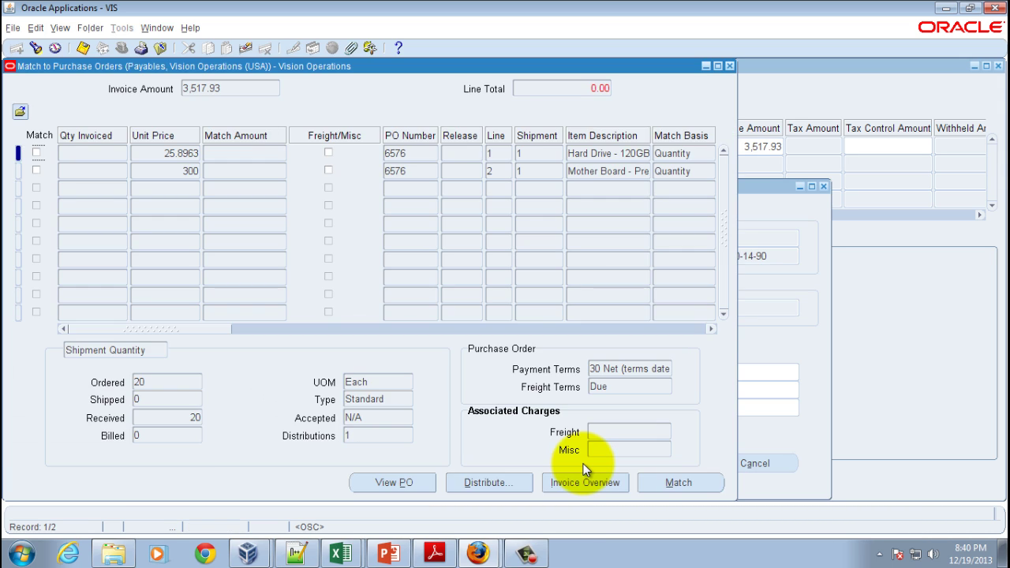